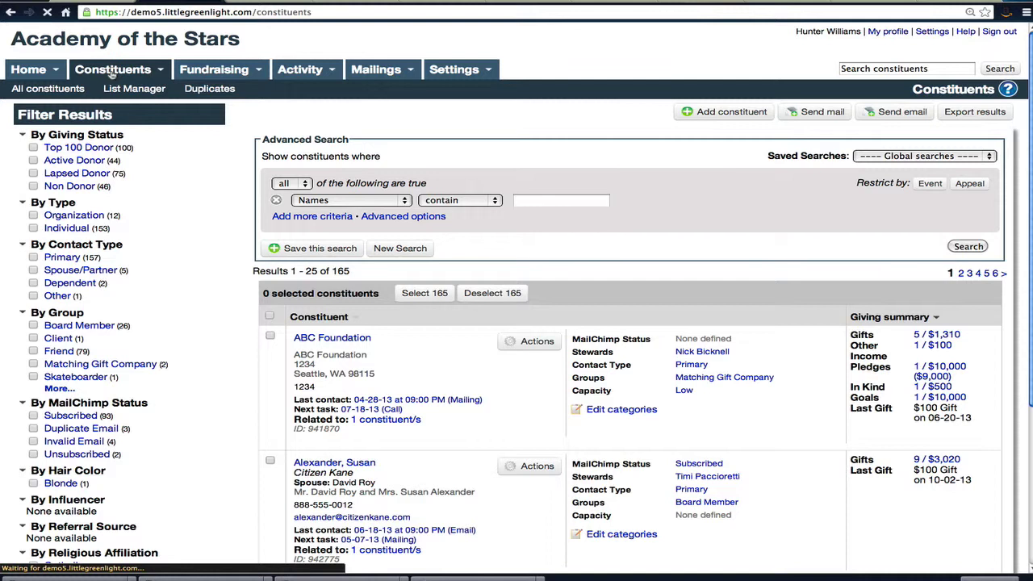
Step: Search for constituents whose first gift dates fall in the relative last week range (Last week rel.)
{"action": "left_click", "coordinate": [408, 200]}
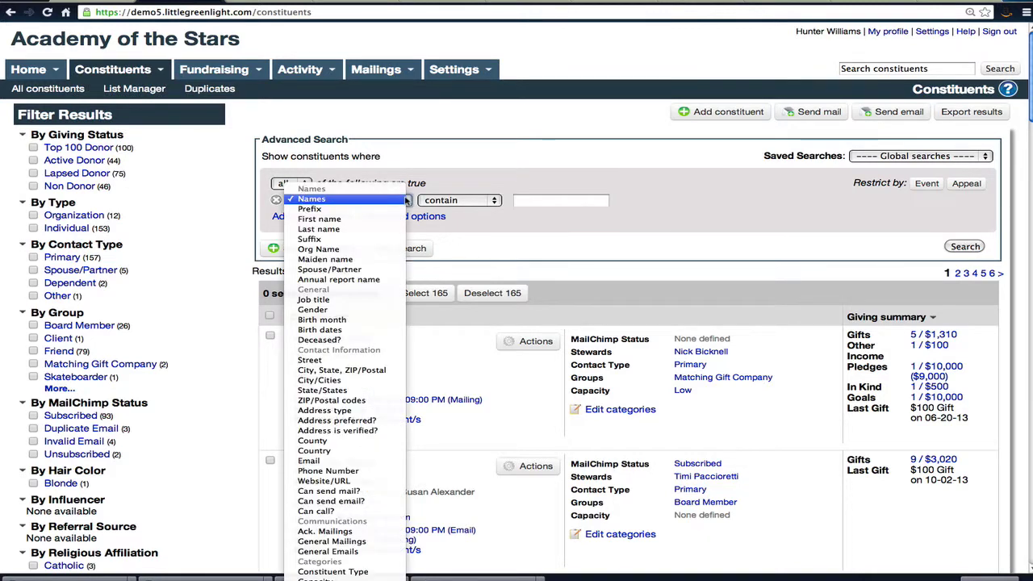
{"action": "scroll", "coordinate": [408, 200], "scroll_direction": "down", "scroll_amount": 5}
{"action": "left_click", "coordinate": [339, 565]}
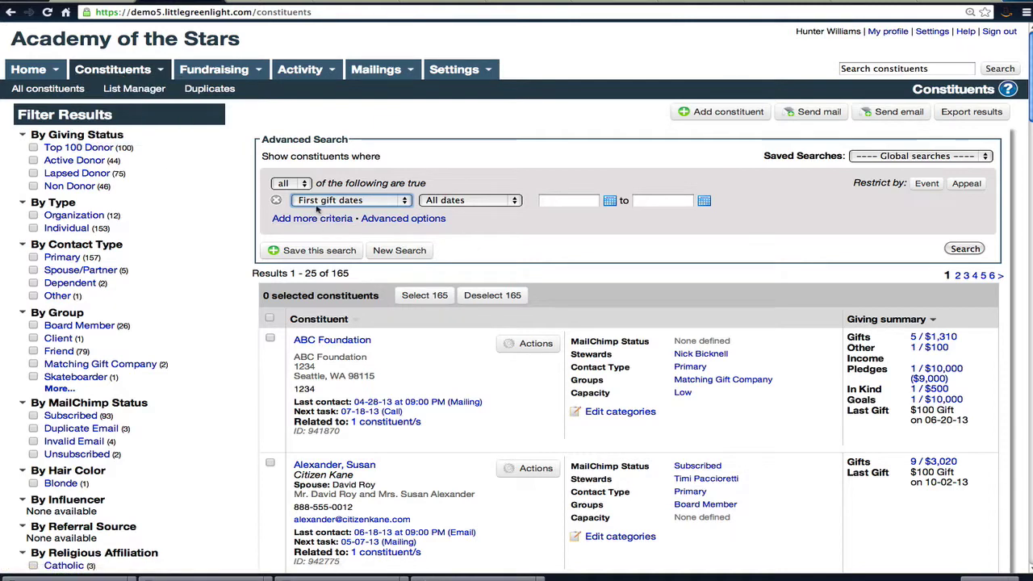
{"action": "left_click", "coordinate": [513, 202]}
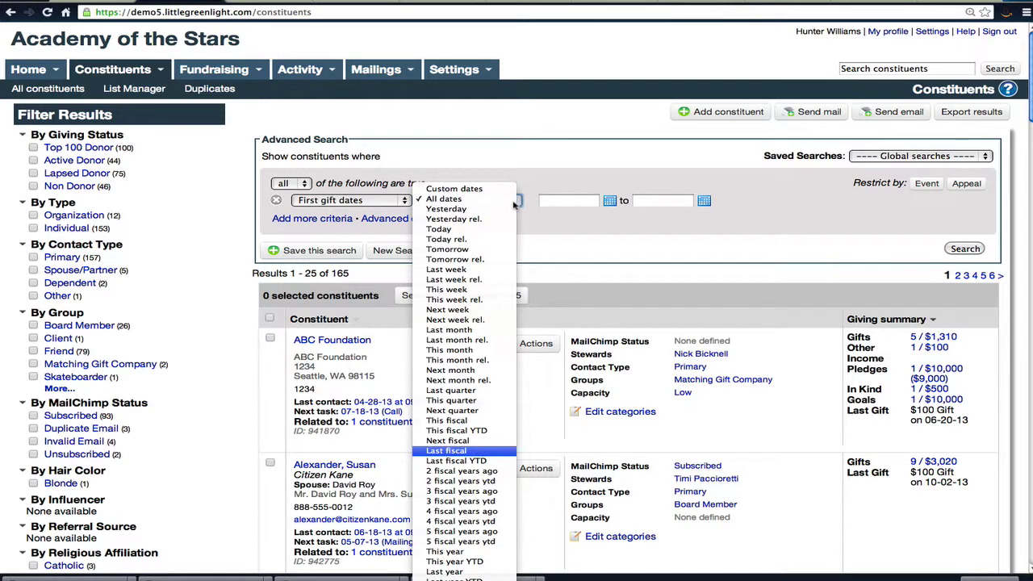
{"action": "key", "text": "Escape"}
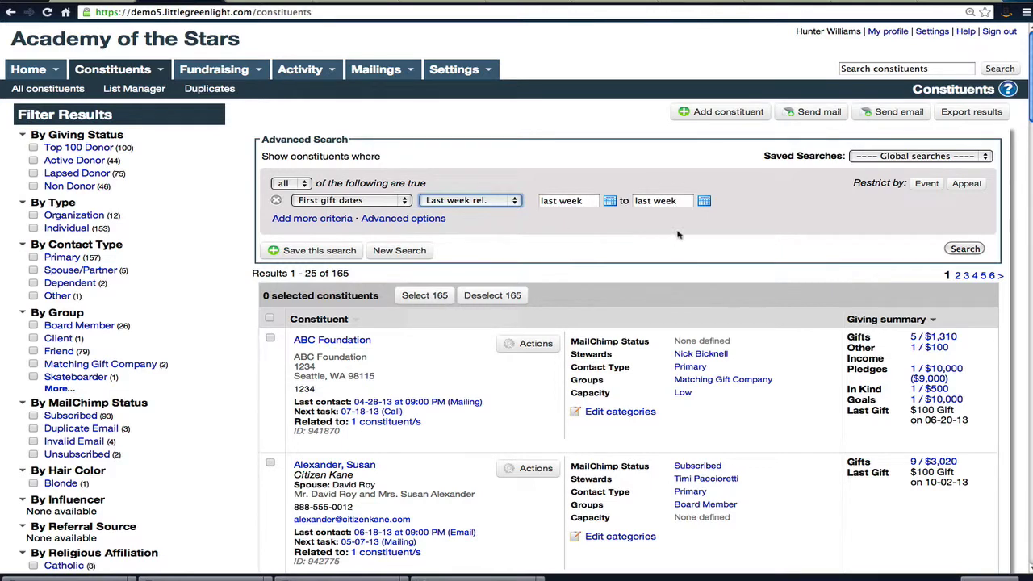
{"action": "left_click", "coordinate": [965, 250]}
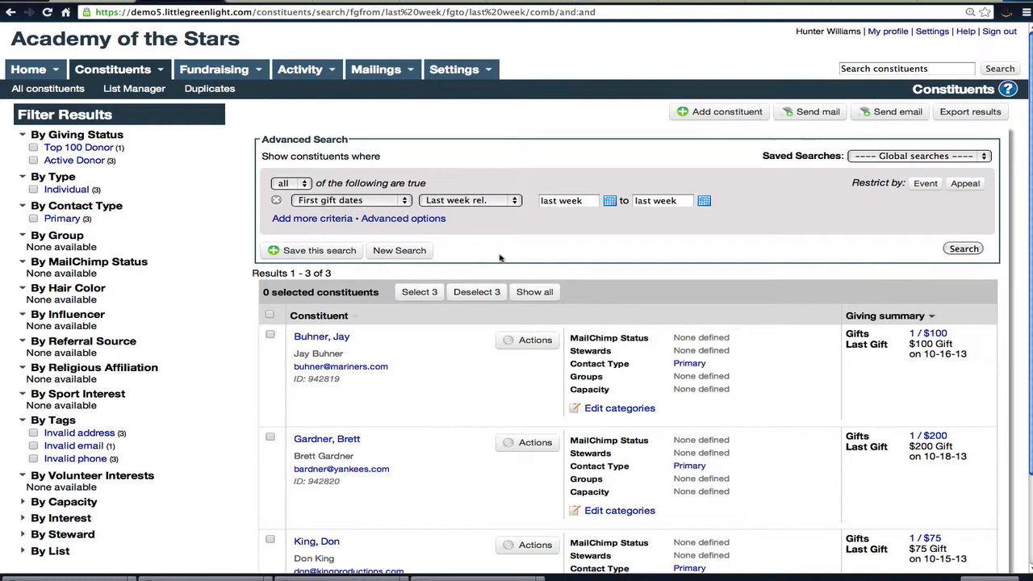
Step: Start an export of the found constituents and set its generation schedule to Every Monday
{"action": "left_click", "coordinate": [968, 112]}
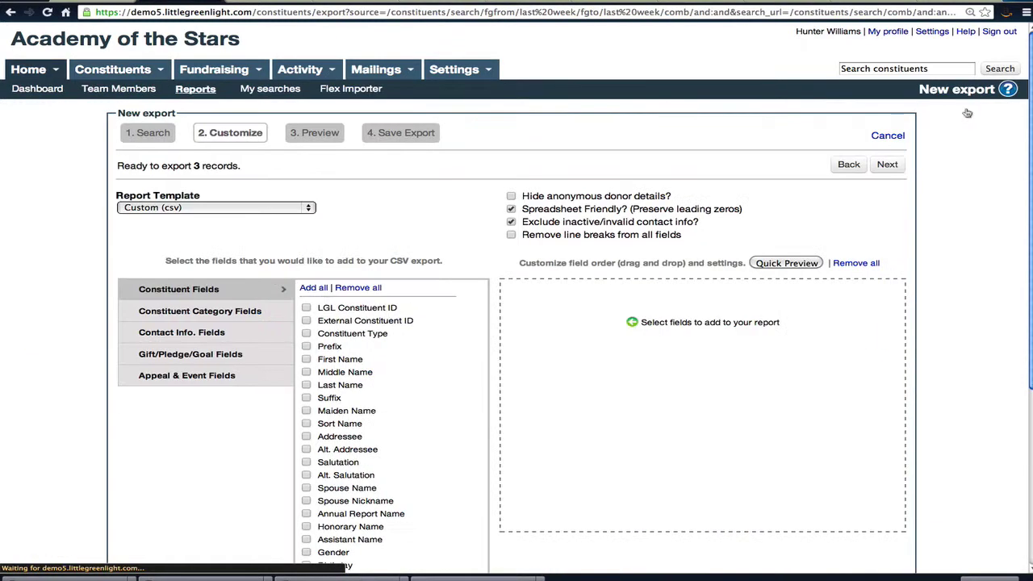
{"action": "left_click", "coordinate": [888, 164]}
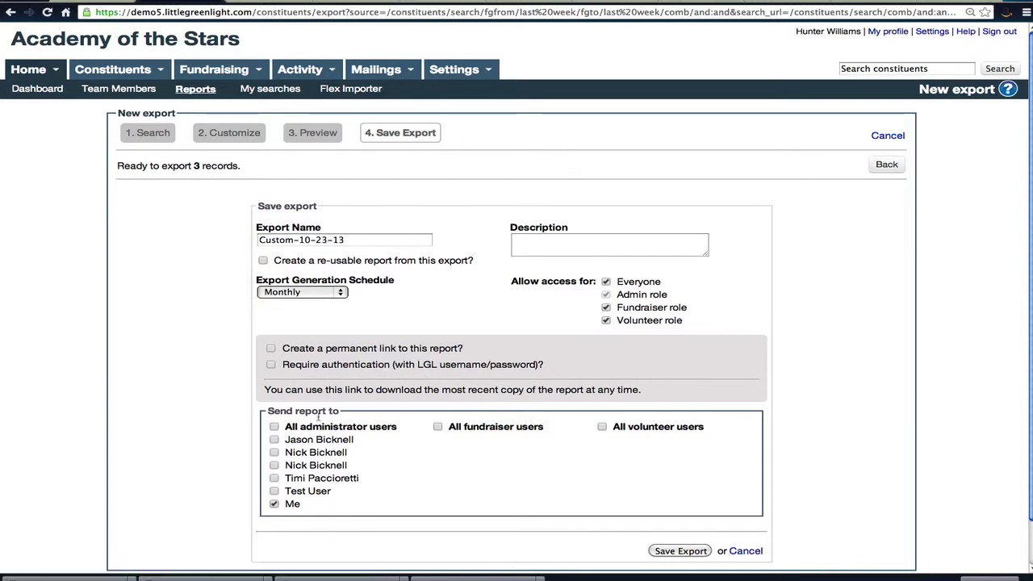
{"action": "left_click", "coordinate": [338, 293]}
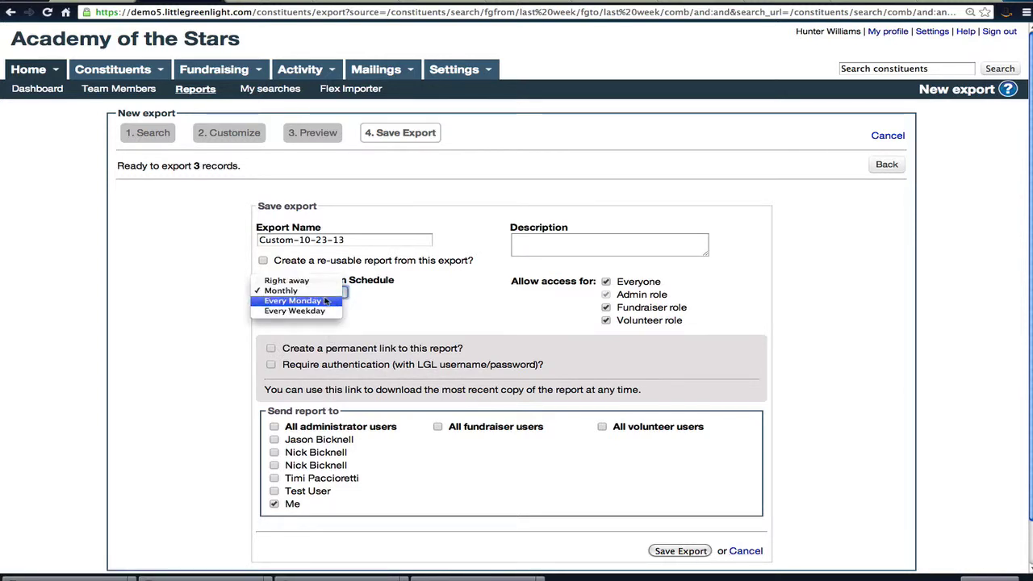
{"action": "left_click", "coordinate": [319, 301]}
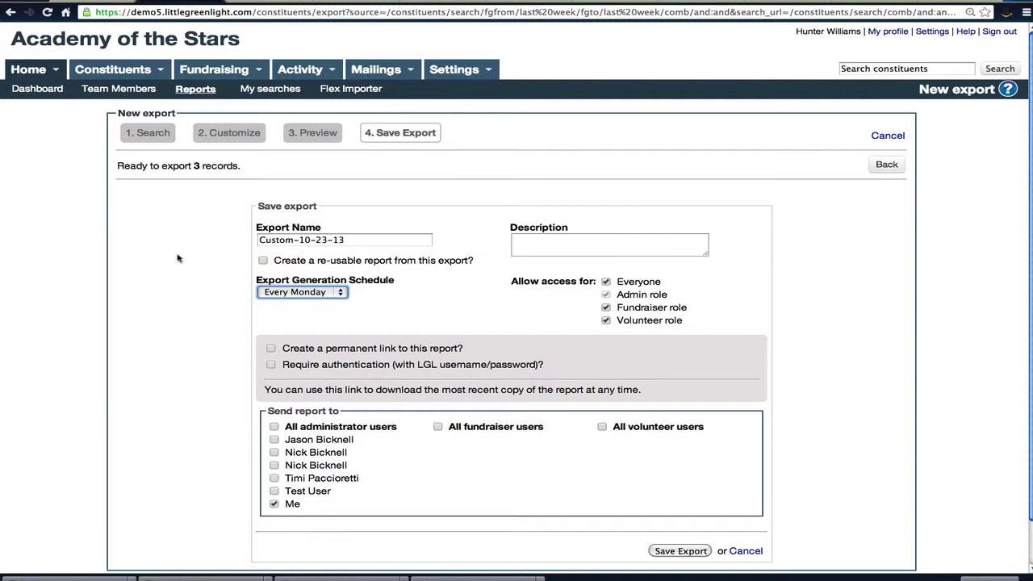
Step: Open the Mandrill integration in the integration settings to check the email sending setup
{"action": "mouse_move", "coordinate": [390, 73]}
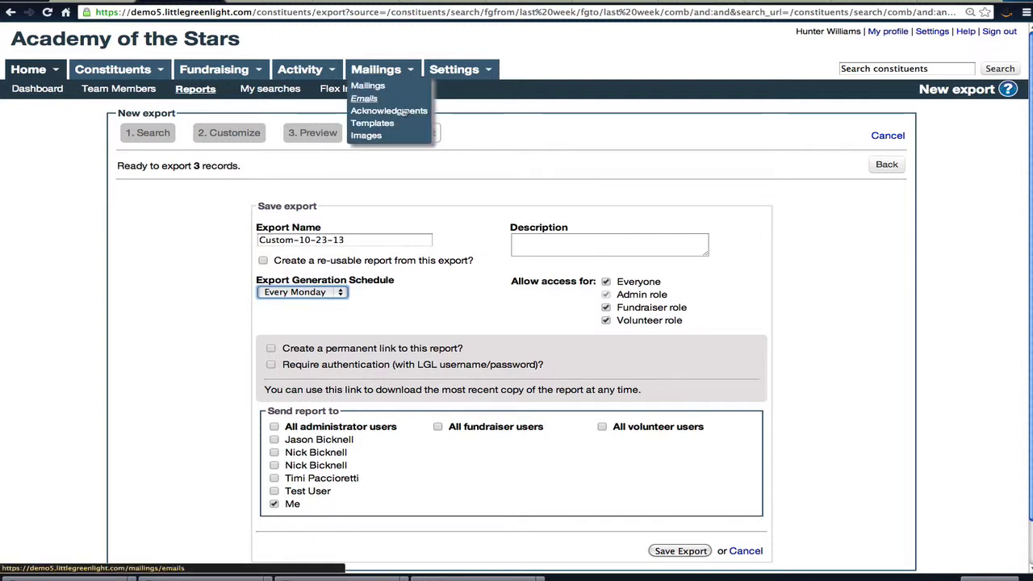
{"action": "mouse_move", "coordinate": [452, 74]}
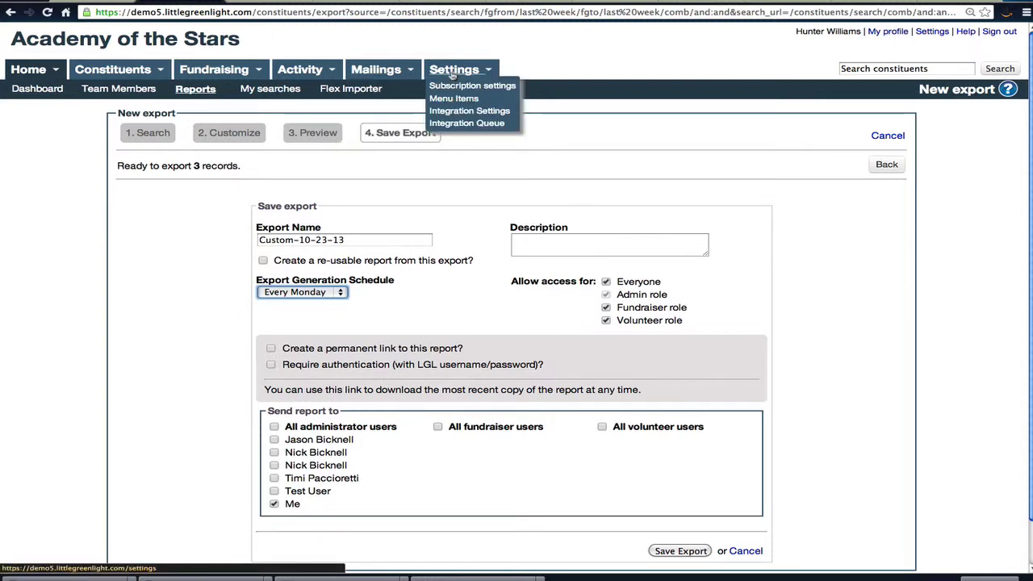
{"action": "left_click", "coordinate": [461, 114]}
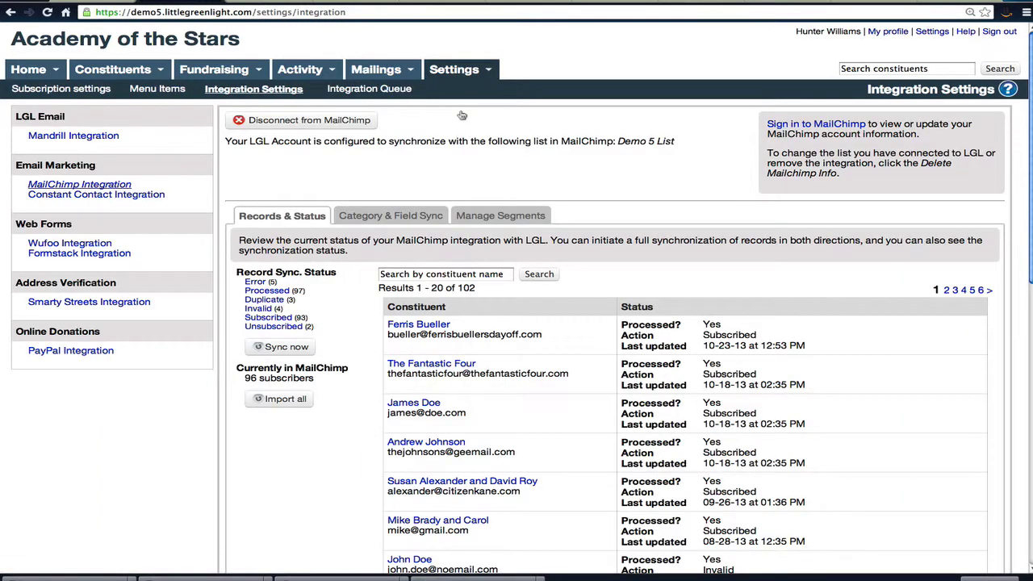
{"action": "mouse_move", "coordinate": [452, 75]}
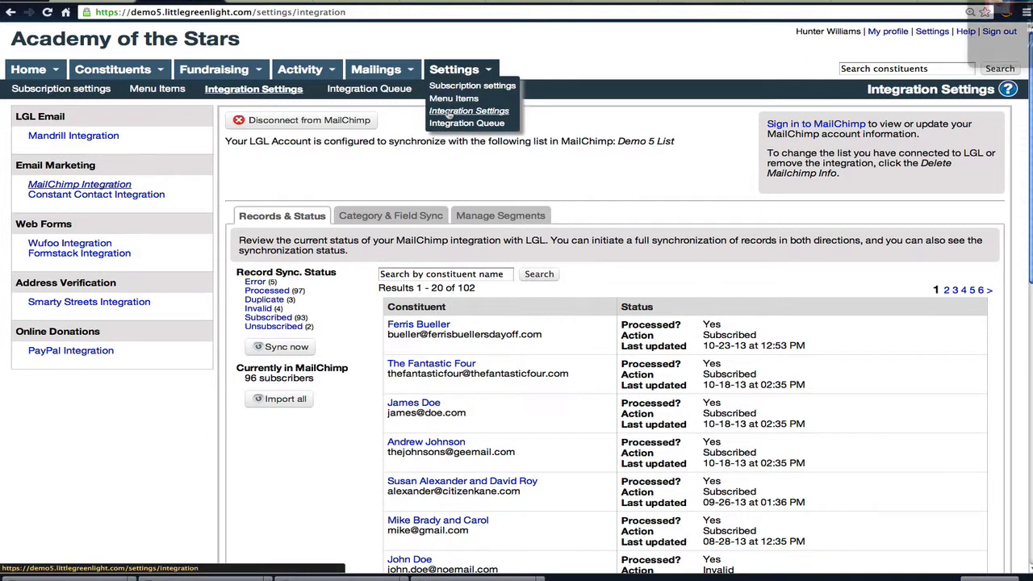
{"action": "left_click", "coordinate": [70, 138]}
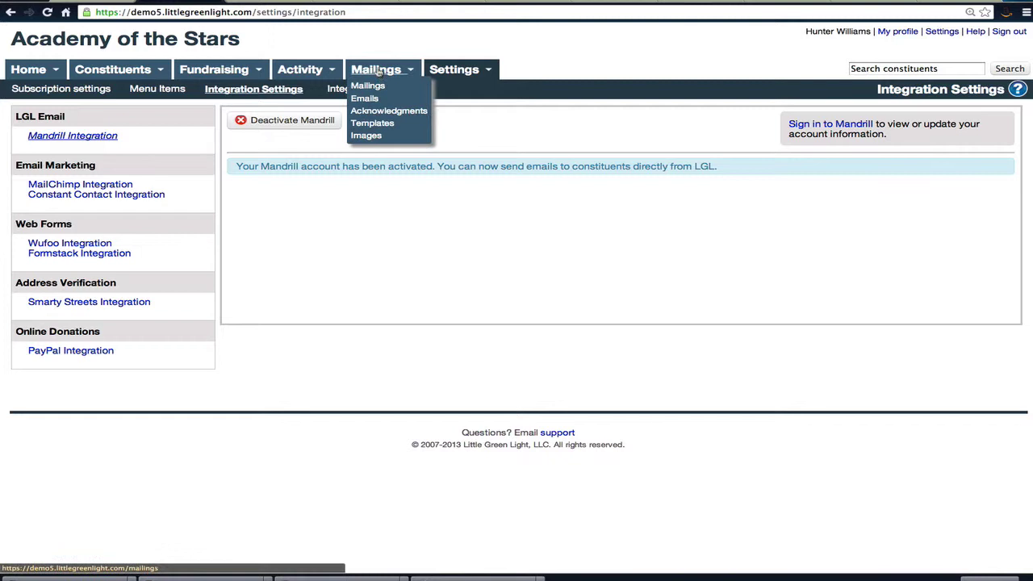
Step: Open the email template "ED Thanks to first time donors" and examine the date, salutation and last gift amount merge fields in its content
{"action": "left_click", "coordinate": [371, 125]}
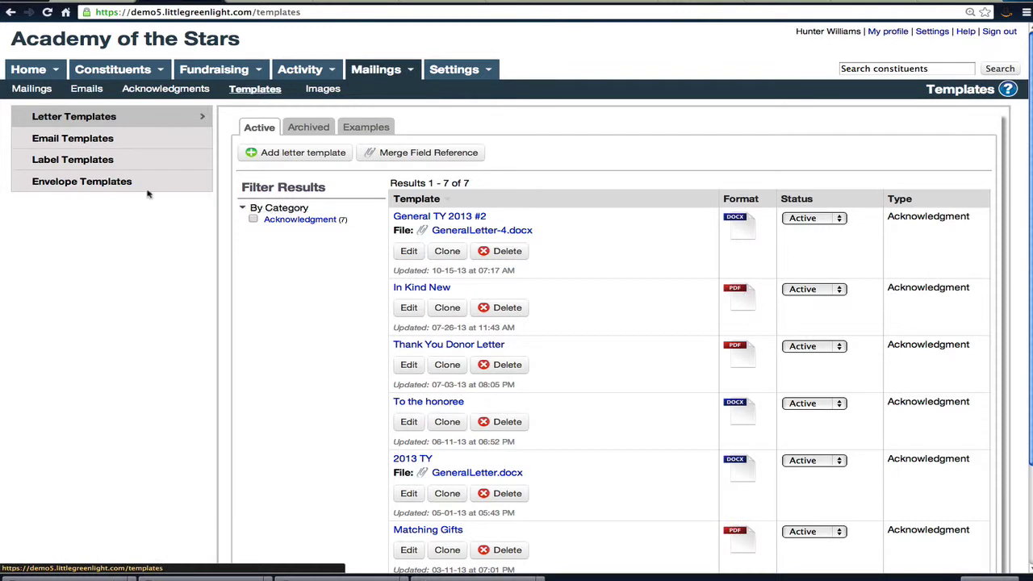
{"action": "left_click", "coordinate": [46, 142]}
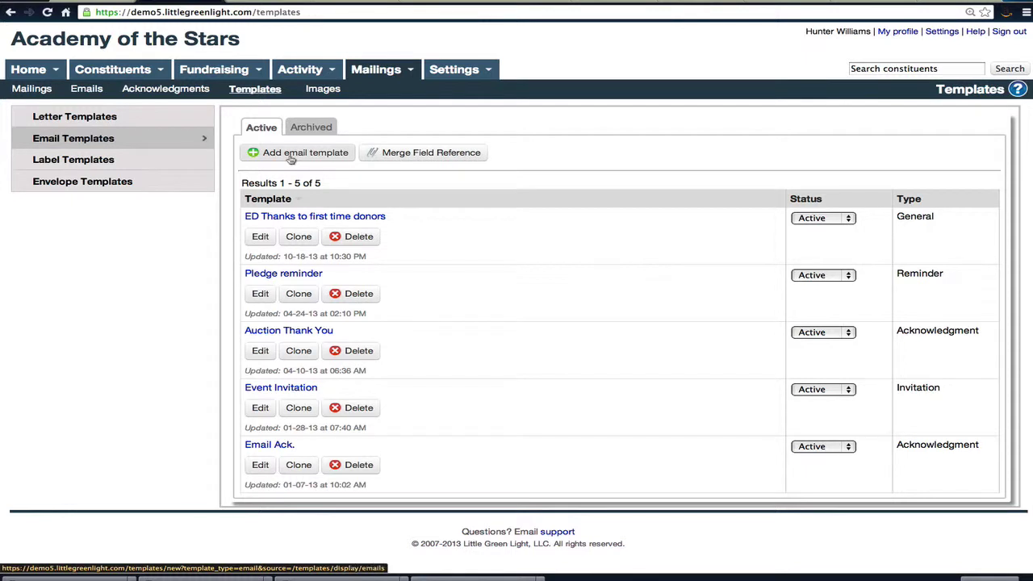
{"action": "left_click", "coordinate": [260, 236]}
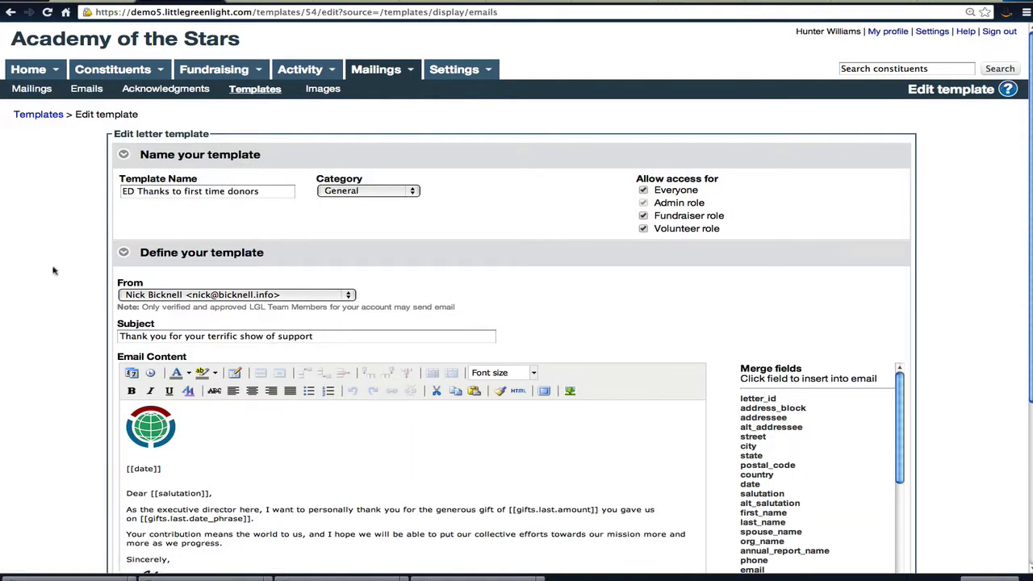
{"action": "scroll", "coordinate": [55, 270], "scroll_direction": "down", "scroll_amount": 5}
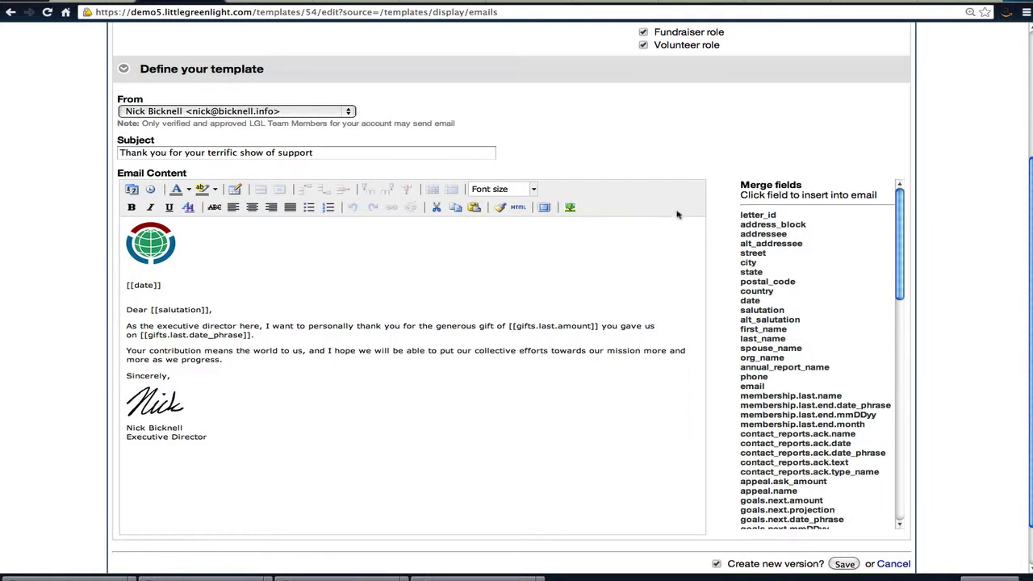
{"action": "double_click", "coordinate": [145, 286]}
{"action": "double_click", "coordinate": [184, 310]}
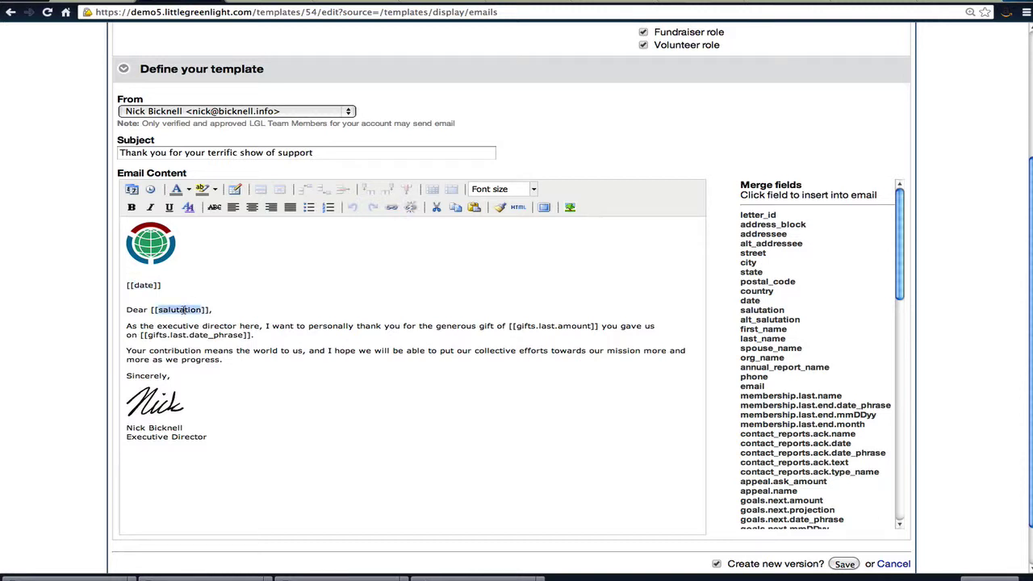
{"action": "double_click", "coordinate": [523, 326]}
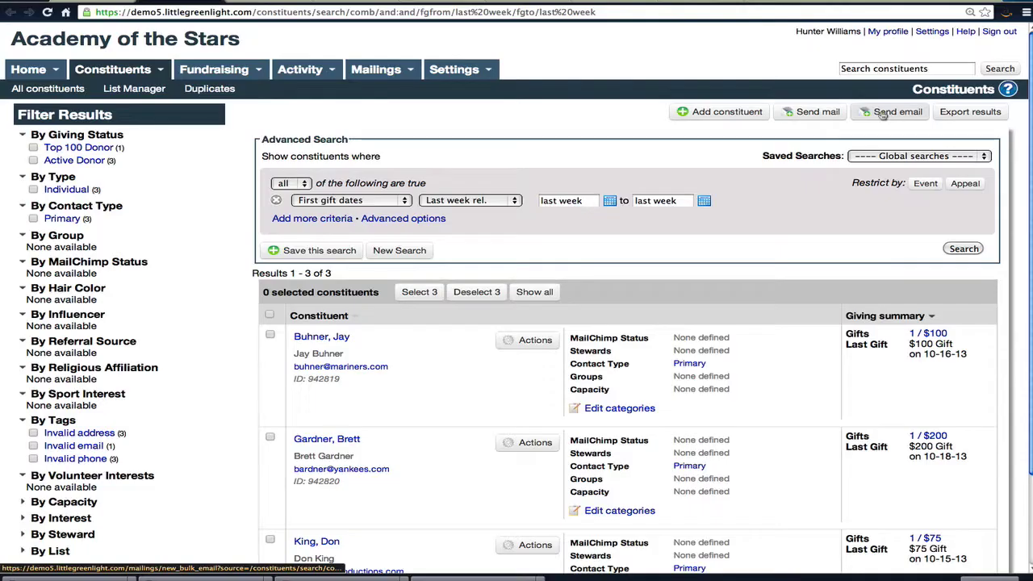
Step: Create a new email mailing named "ED Welcome" for the constituents found by the first gift date search
{"action": "left_click", "coordinate": [883, 113]}
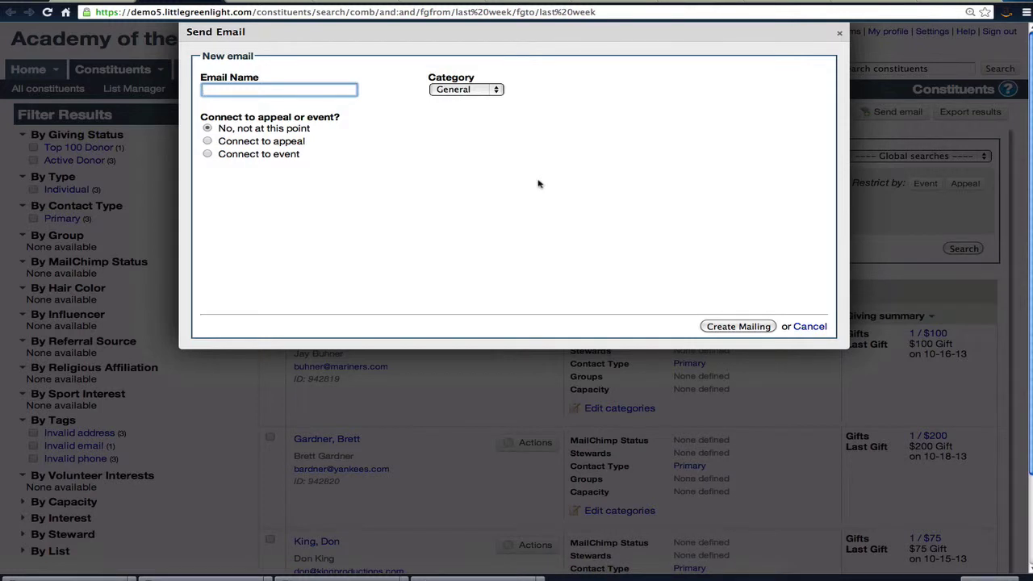
{"action": "type", "text": "ED Welcome"}
{"action": "left_click", "coordinate": [736, 327]}
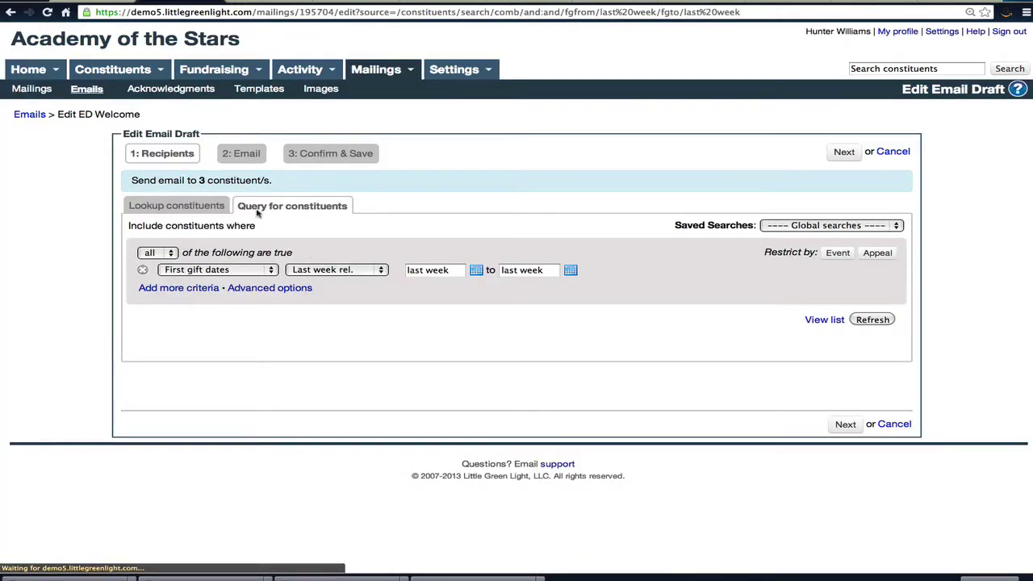
Step: Apply the "ED Thanks to first time donors" template to the ED Welcome email and save the draft
{"action": "left_click", "coordinate": [242, 155]}
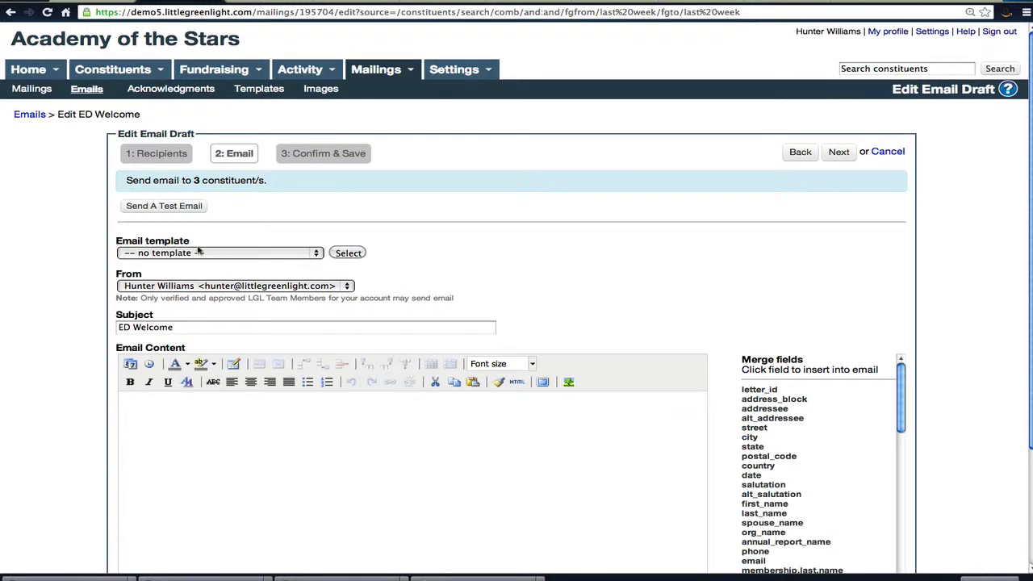
{"action": "left_click", "coordinate": [315, 255]}
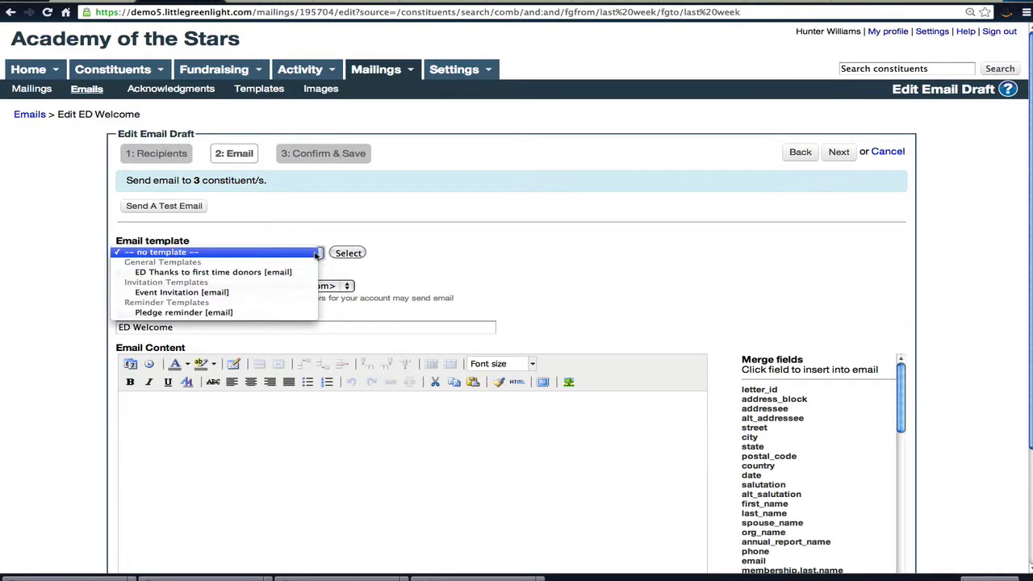
{"action": "left_click", "coordinate": [258, 276]}
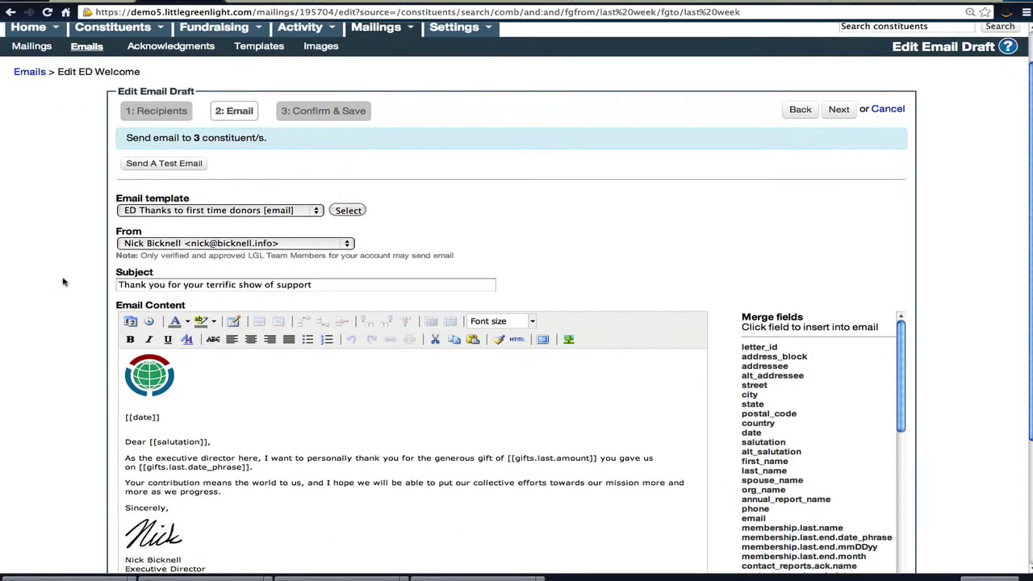
{"action": "scroll", "coordinate": [63, 281], "scroll_direction": "down", "scroll_amount": 3}
{"action": "scroll", "coordinate": [63, 282], "scroll_direction": "down", "scroll_amount": 2}
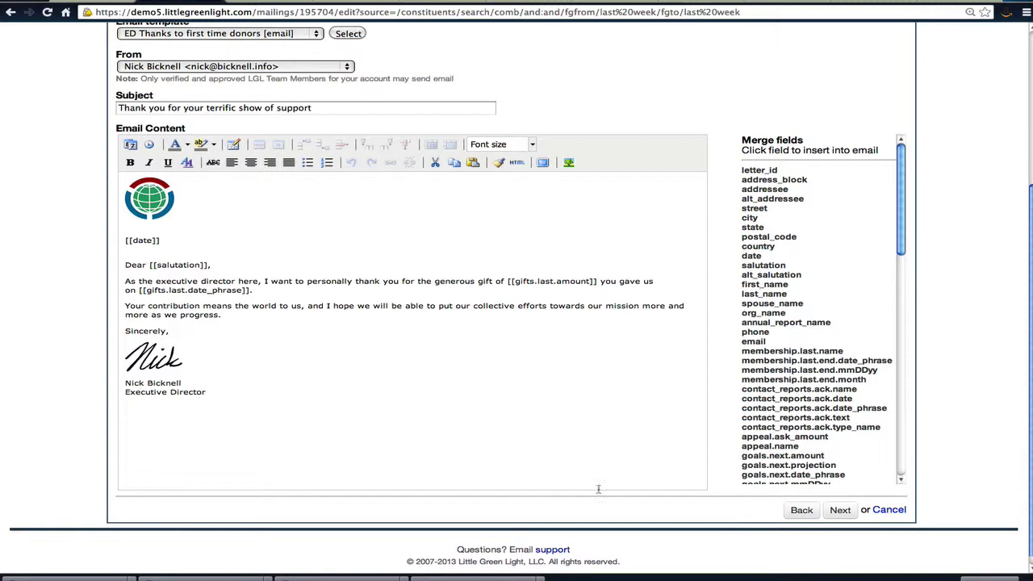
{"action": "left_click", "coordinate": [840, 510]}
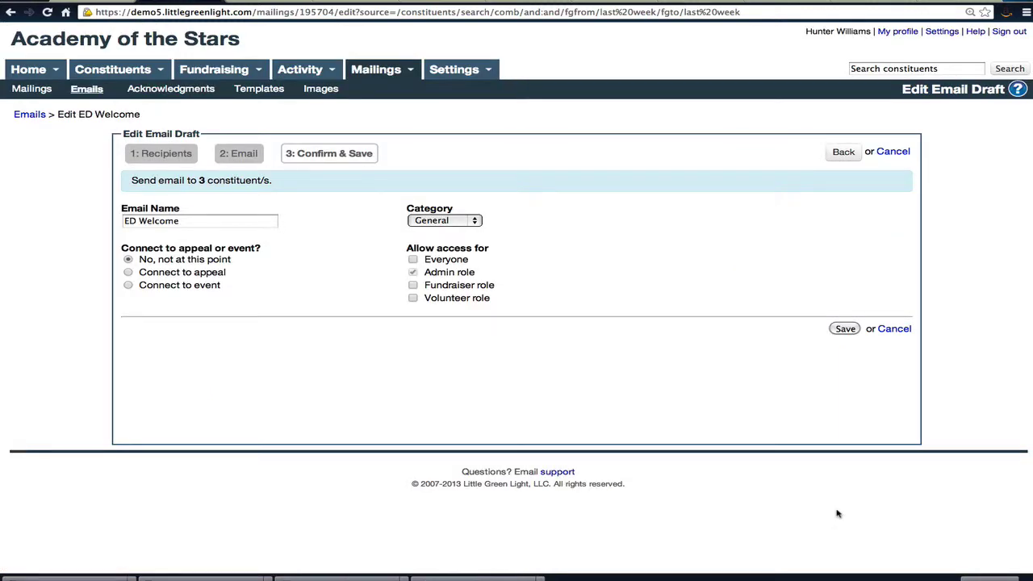
{"action": "left_click", "coordinate": [846, 331]}
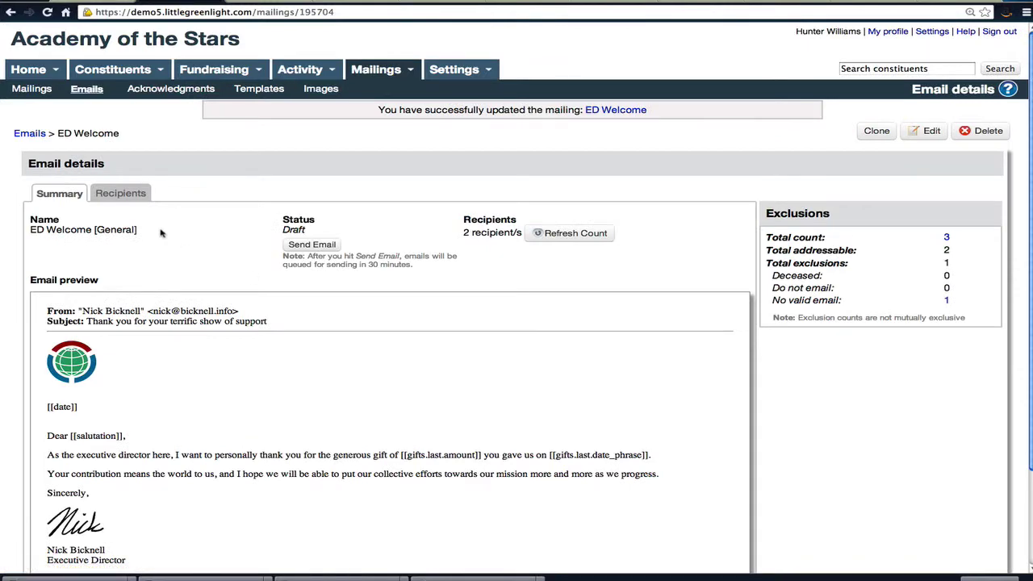
Step: Review the personalized email previews for the recipients of the ED Welcome mailing
{"action": "left_click", "coordinate": [129, 196]}
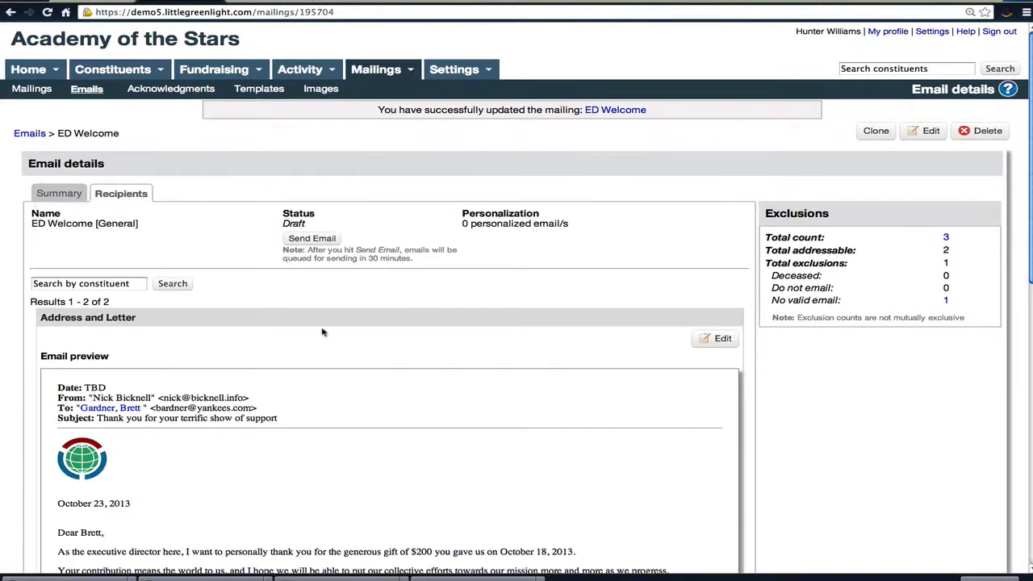
{"action": "scroll", "coordinate": [550, 405], "scroll_direction": "down", "scroll_amount": 4}
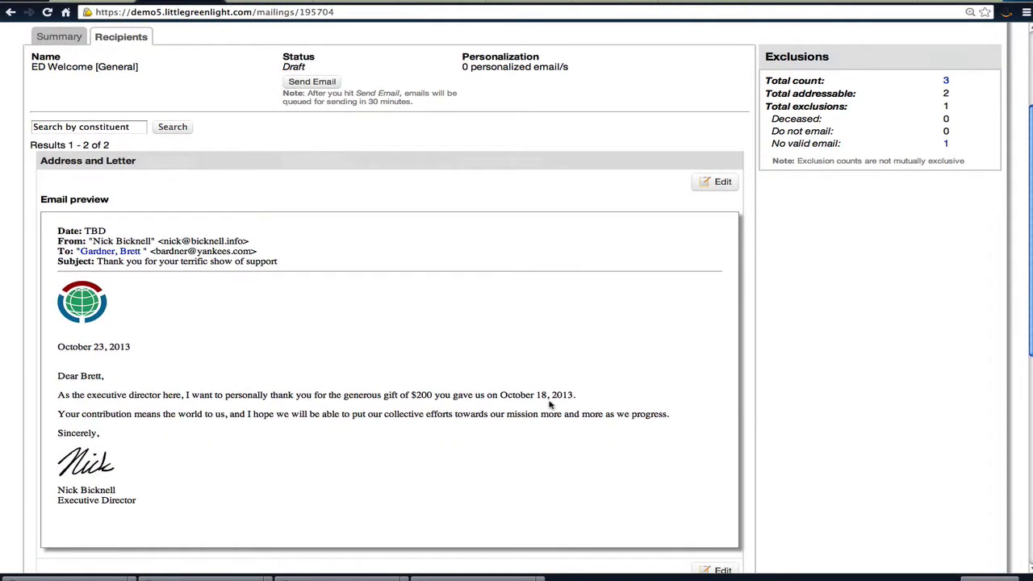
{"action": "scroll", "coordinate": [551, 405], "scroll_direction": "down", "scroll_amount": 8}
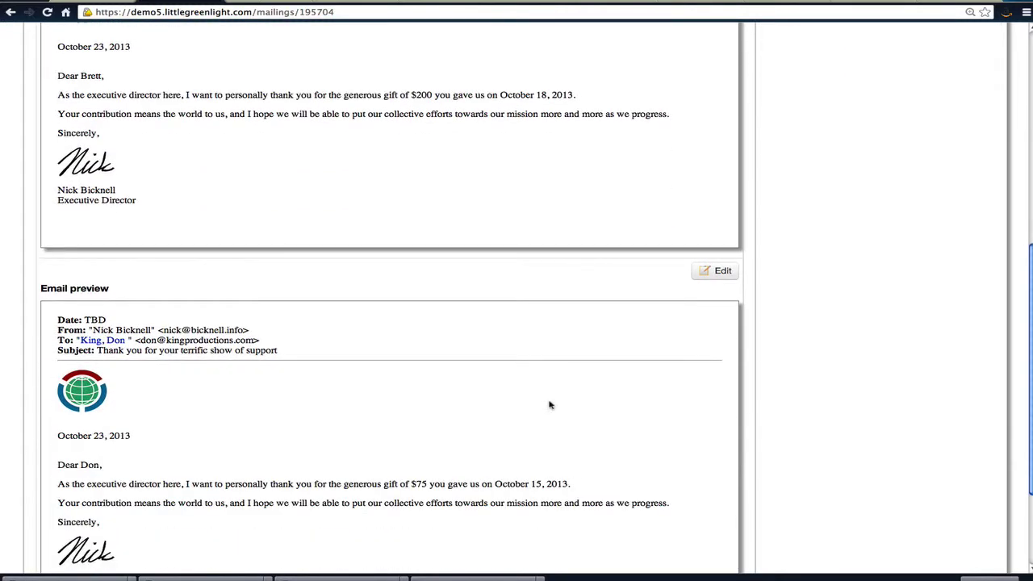
{"action": "scroll", "coordinate": [550, 405], "scroll_direction": "down", "scroll_amount": 1}
{"action": "scroll", "coordinate": [551, 405], "scroll_direction": "up", "scroll_amount": 5}
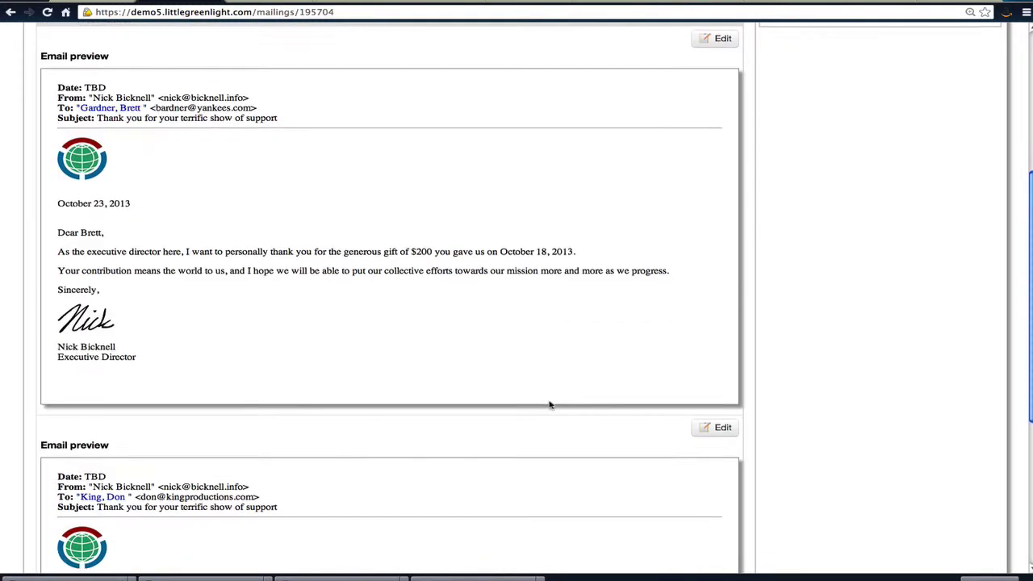
{"action": "scroll", "coordinate": [550, 405], "scroll_direction": "down", "scroll_amount": 4}
{"action": "scroll", "coordinate": [551, 406], "scroll_direction": "down", "scroll_amount": 1}
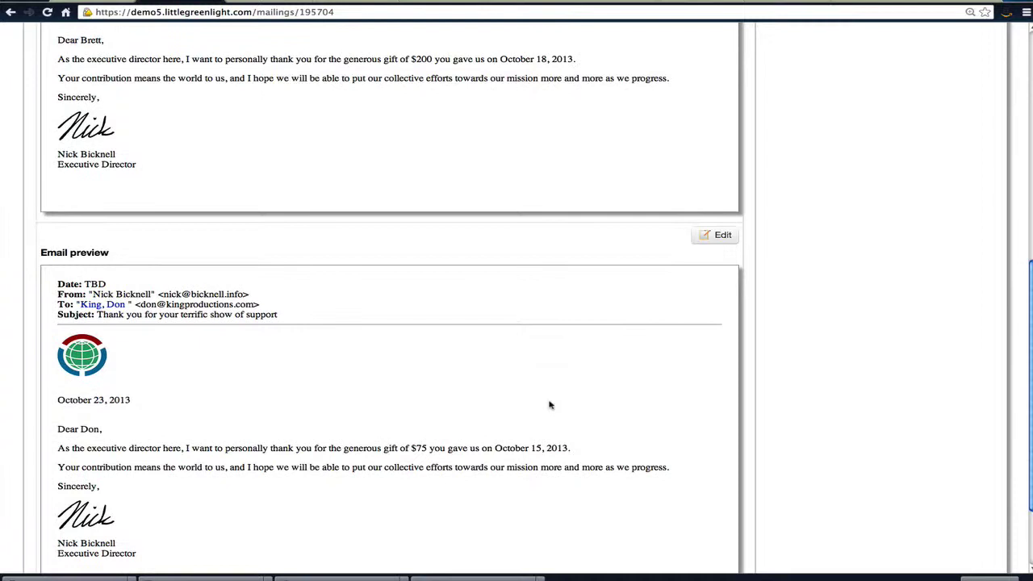
{"action": "scroll", "coordinate": [551, 405], "scroll_direction": "down", "scroll_amount": 2}
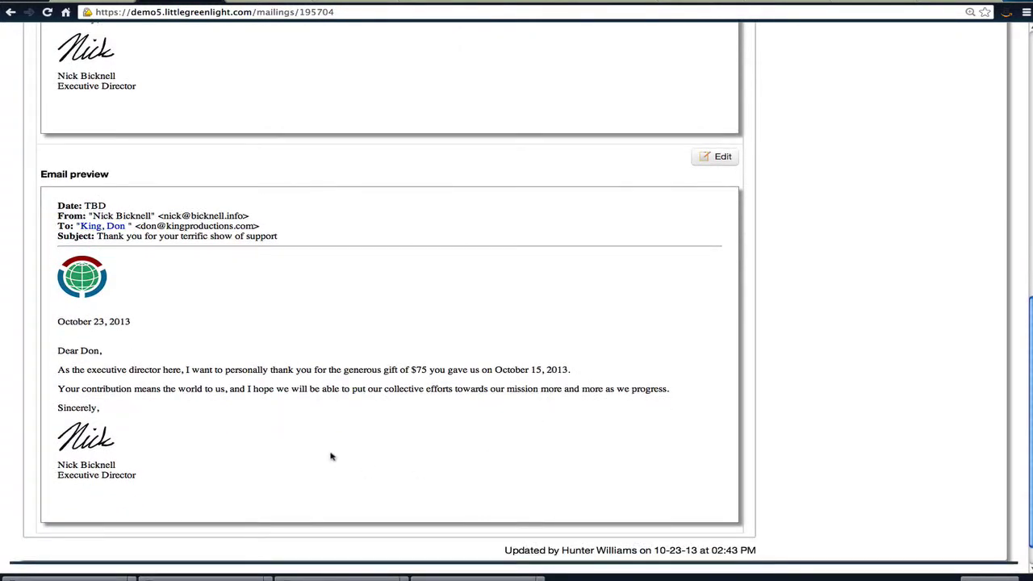